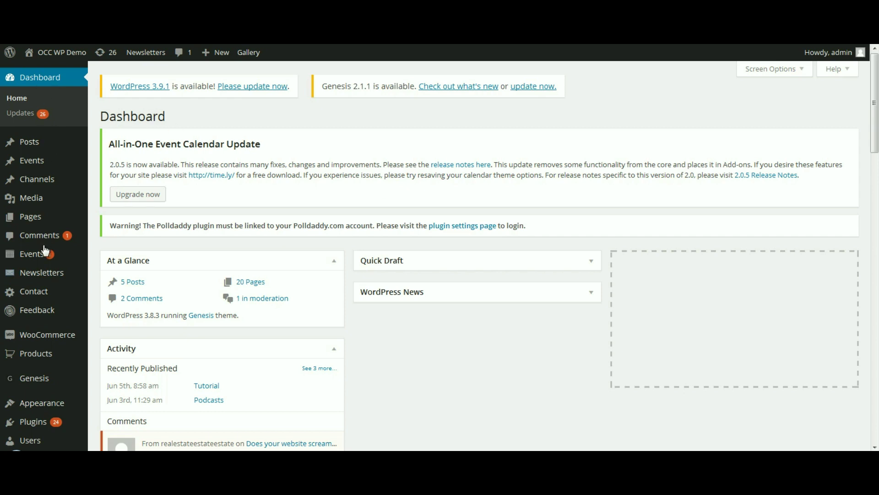
Open the booking options in the Events plugin's settings and expand all of their sections.
{"action": "mouse_move", "coordinate": [38, 257]}
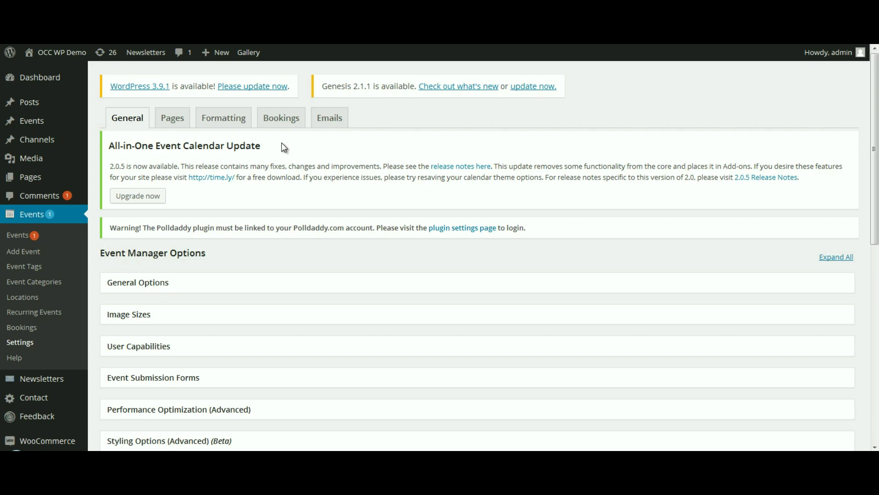
{"action": "left_click", "coordinate": [281, 120]}
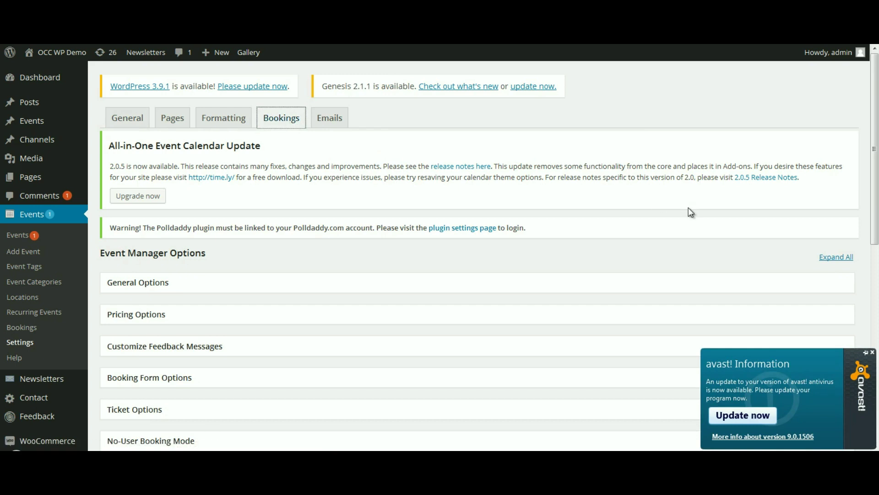
{"action": "left_click_drag", "start_coordinate": [875, 113], "coordinate": [876, 167]}
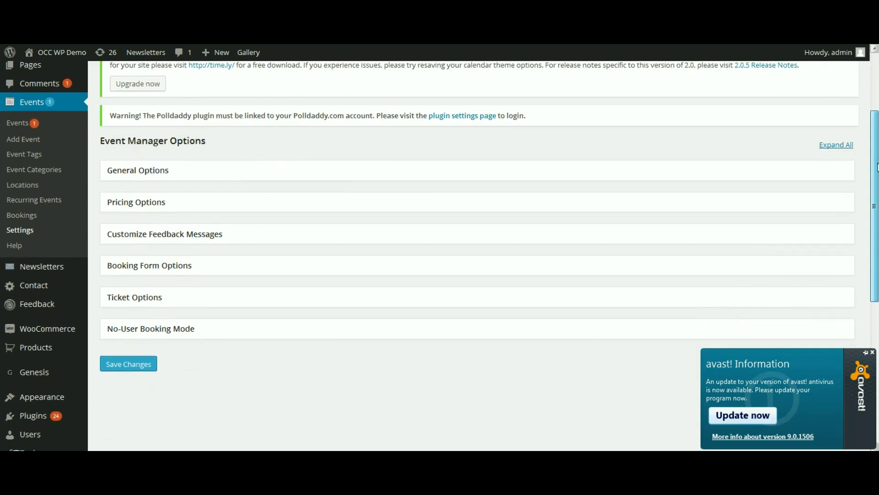
{"action": "left_click_drag", "start_coordinate": [877, 167], "coordinate": [877, 168]}
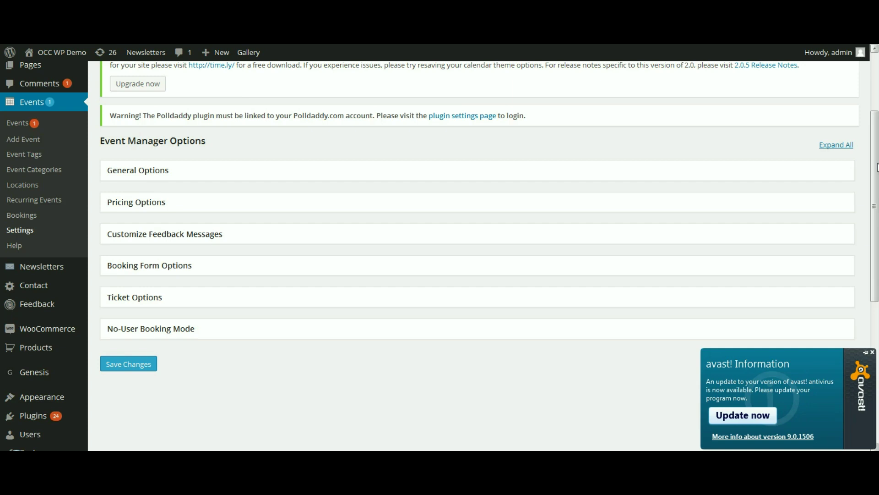
{"action": "left_click", "coordinate": [838, 145]}
Set the general booking option for reserving unconfirmed spaces to Yes.
{"action": "scroll", "coordinate": [876, 102], "scroll_direction": "down", "scroll_amount": 3}
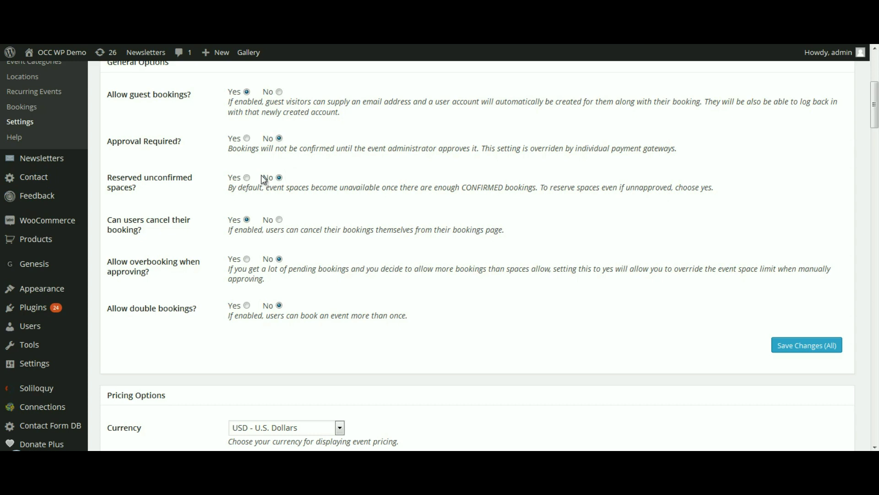
{"action": "left_click", "coordinate": [247, 179]}
{"action": "left_click_drag", "start_coordinate": [876, 122], "coordinate": [875, 161]}
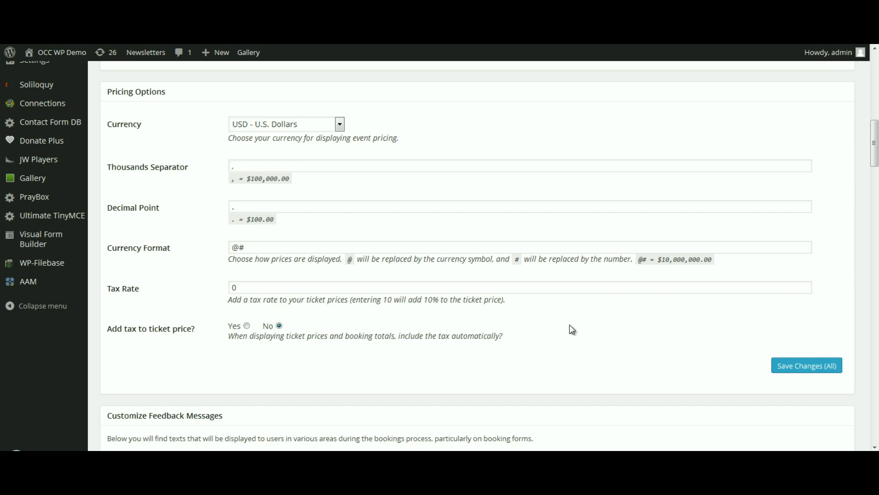
{"action": "left_click_drag", "start_coordinate": [875, 150], "coordinate": [875, 128]}
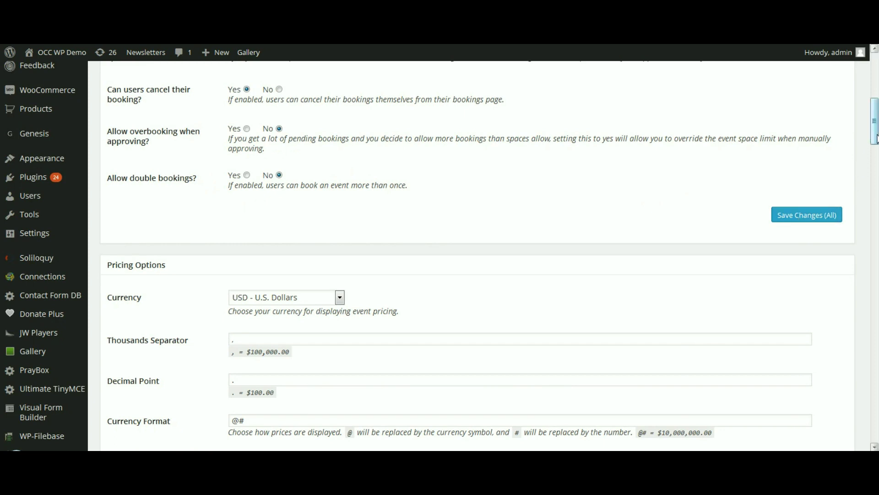
Change the Booking Cancelled feedback message to "Registration Cancelled".
{"action": "left_click_drag", "start_coordinate": [875, 138], "coordinate": [877, 202]}
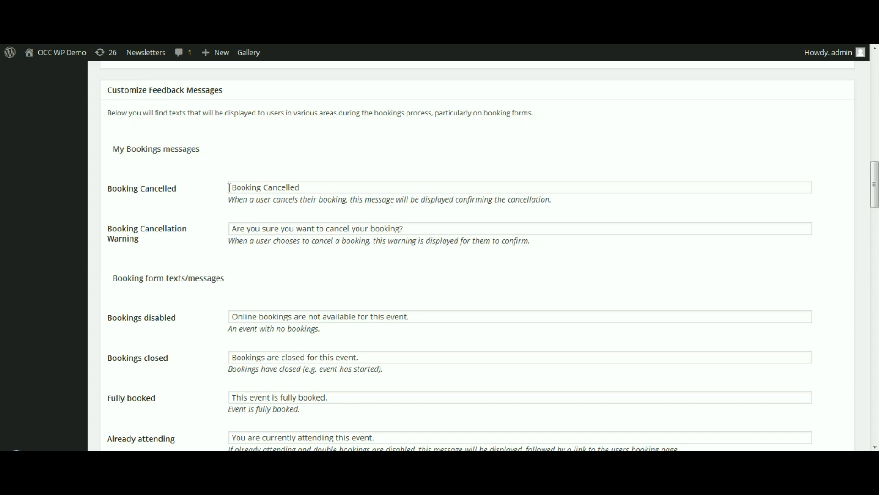
{"action": "double_click", "coordinate": [243, 187]}
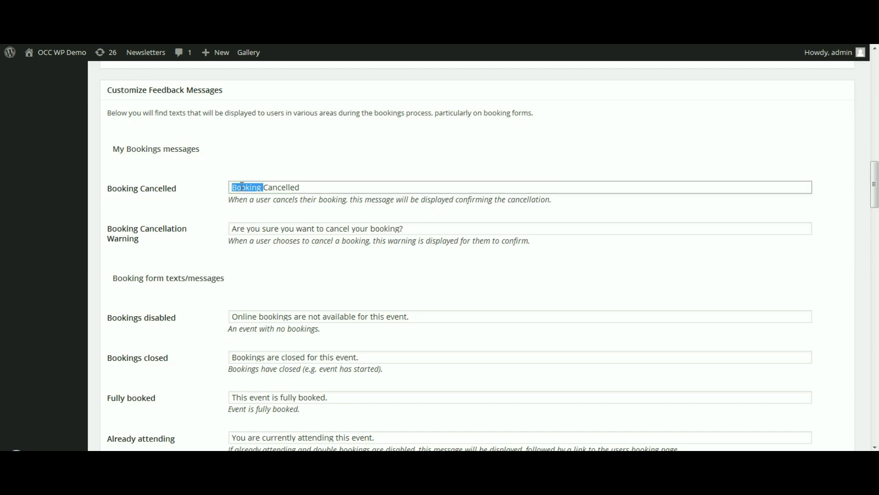
{"action": "type", "text": "Registration"}
Change the Successful booking message among the booking form feedback messages to "Registation successful.".
{"action": "scroll", "coordinate": [452, 294], "scroll_direction": "down", "scroll_amount": 3}
{"action": "scroll", "coordinate": [452, 294], "scroll_direction": "down", "scroll_amount": 2}
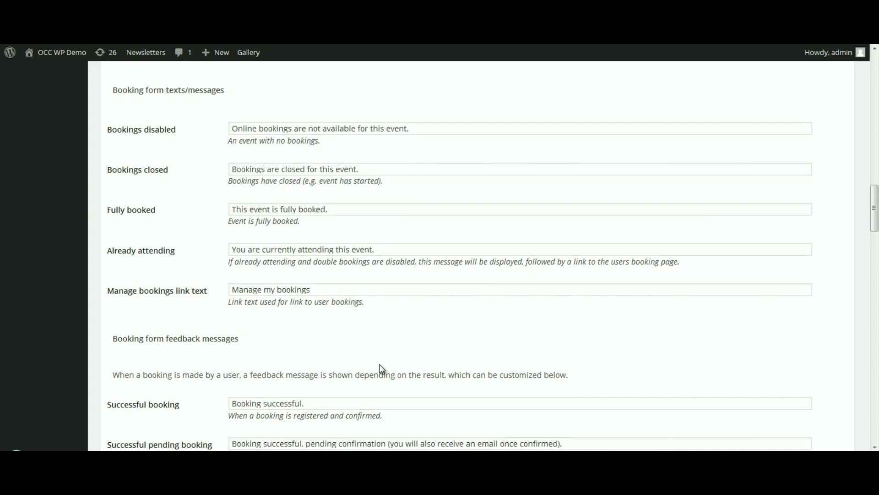
{"action": "scroll", "coordinate": [384, 366], "scroll_direction": "down", "scroll_amount": 2}
{"action": "scroll", "coordinate": [387, 360], "scroll_direction": "down", "scroll_amount": 1}
{"action": "scroll", "coordinate": [385, 355], "scroll_direction": "down", "scroll_amount": 3}
{"action": "scroll", "coordinate": [384, 356], "scroll_direction": "up", "scroll_amount": 1}
{"action": "scroll", "coordinate": [384, 355], "scroll_direction": "up", "scroll_amount": 3}
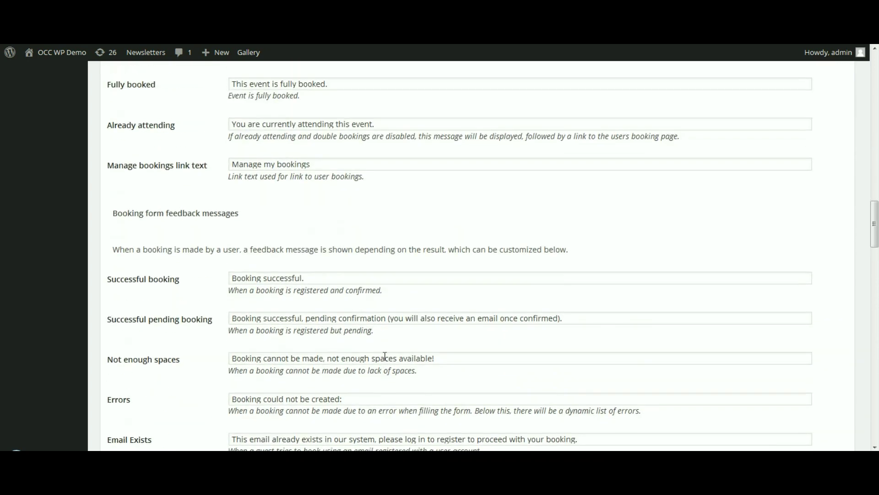
{"action": "scroll", "coordinate": [384, 356], "scroll_direction": "down", "scroll_amount": 3}
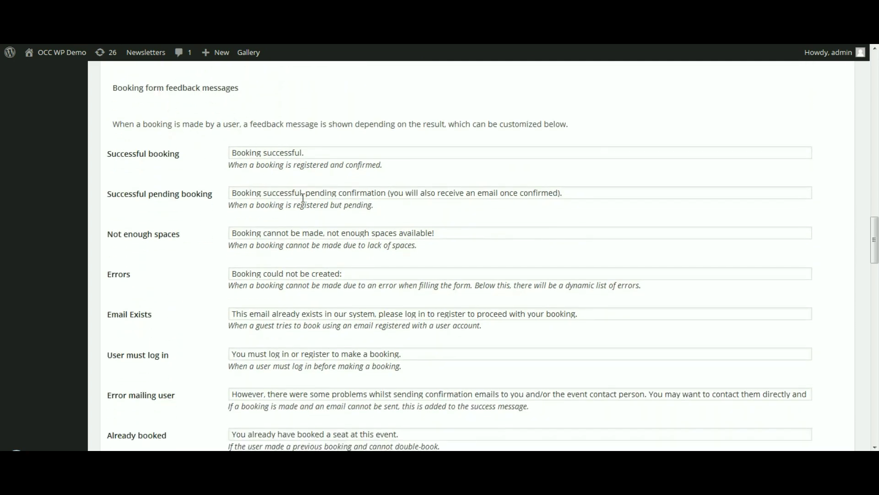
{"action": "double_click", "coordinate": [246, 153]}
{"action": "type", "text": "Registation"}
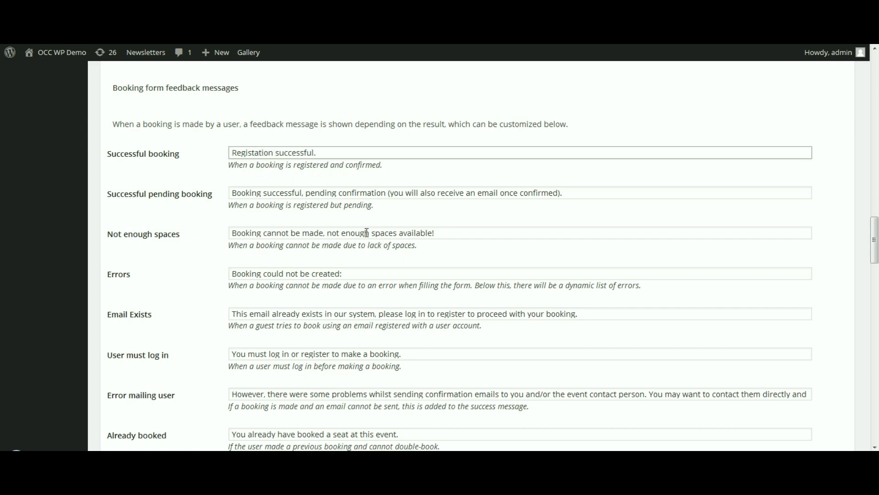
Open the event manager's email options and expand all of their sections.
{"action": "scroll", "coordinate": [369, 252], "scroll_direction": "down", "scroll_amount": 8}
{"action": "scroll", "coordinate": [369, 253], "scroll_direction": "down", "scroll_amount": 8}
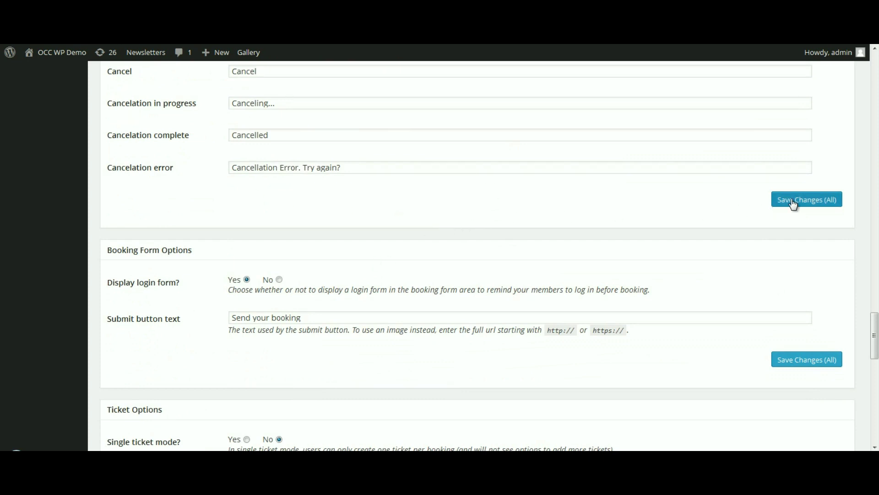
{"action": "left_click_drag", "start_coordinate": [877, 322], "coordinate": [877, 67]}
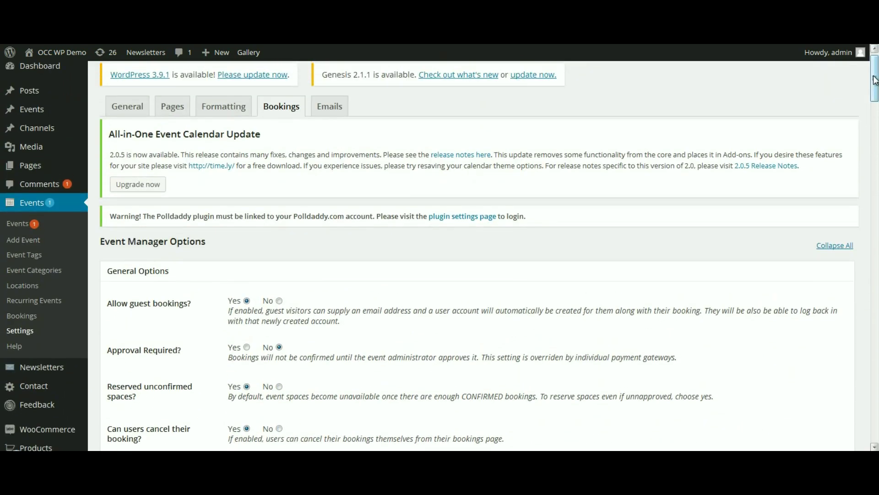
{"action": "left_click_drag", "start_coordinate": [875, 79], "coordinate": [875, 76]}
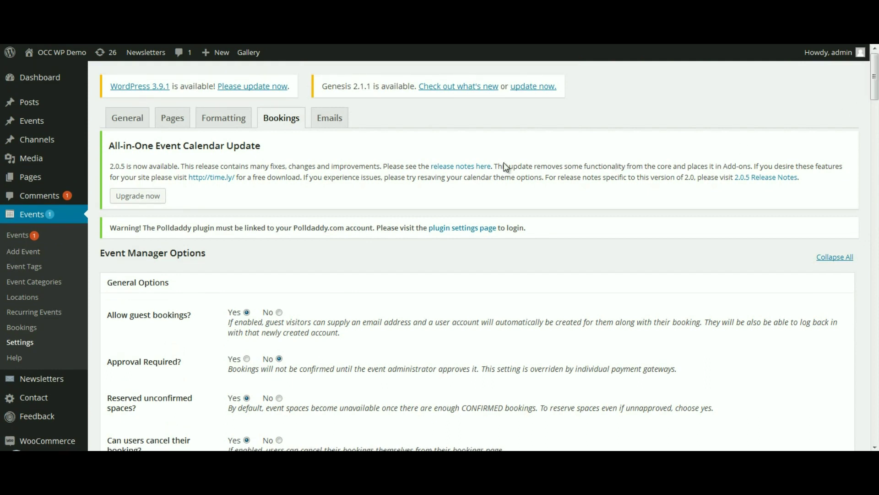
{"action": "left_click", "coordinate": [335, 121]}
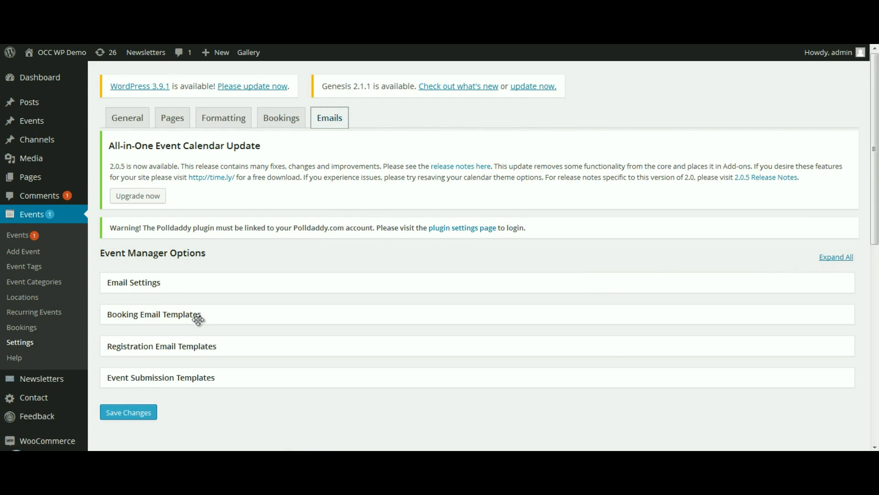
{"action": "left_click", "coordinate": [835, 259]}
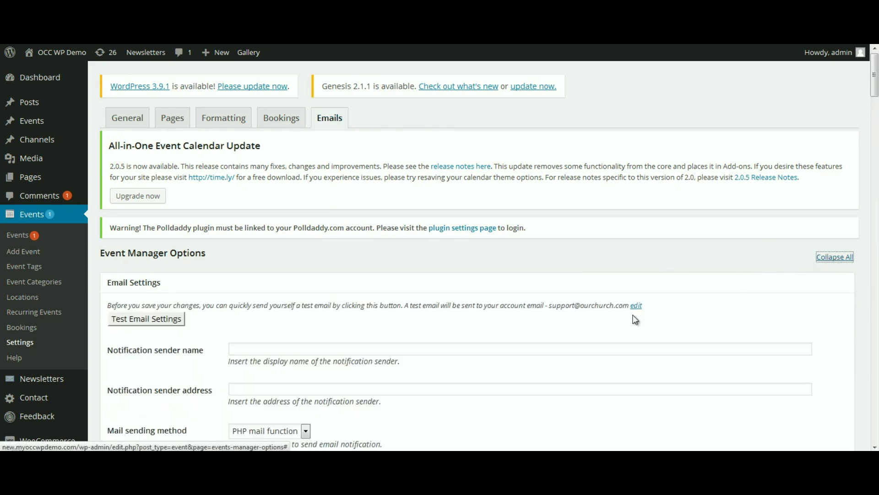
Examine the Email Settings section, including notification sender name and address, mail sending method and HTML email options.
{"action": "scroll", "coordinate": [636, 324], "scroll_direction": "down", "scroll_amount": 3}
{"action": "scroll", "coordinate": [638, 326], "scroll_direction": "down", "scroll_amount": 3}
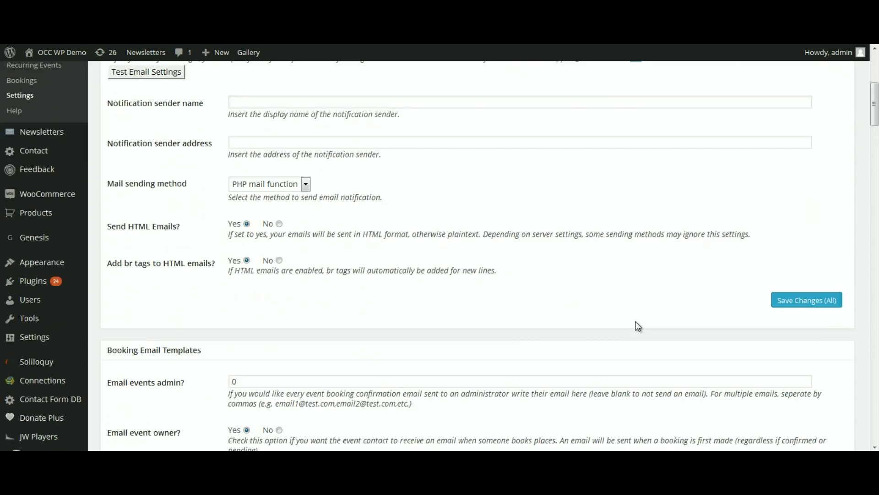
{"action": "scroll", "coordinate": [484, 357], "scroll_direction": "up", "scroll_amount": 6}
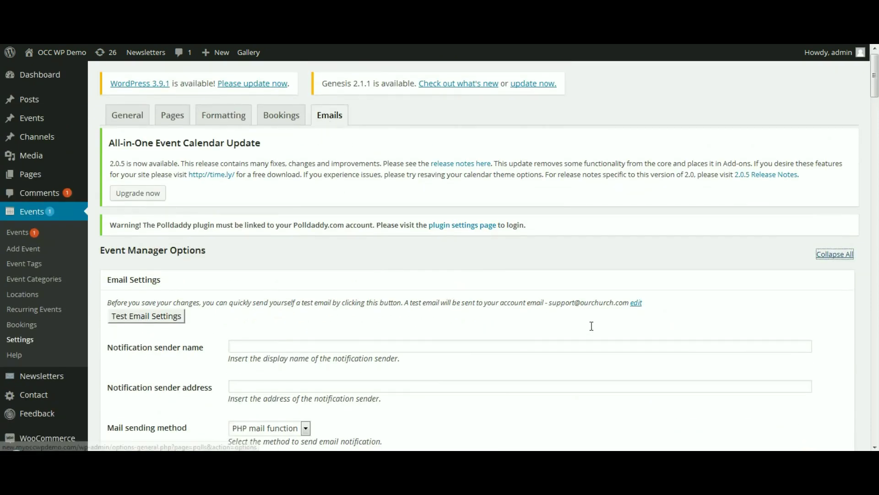
{"action": "scroll", "coordinate": [590, 328], "scroll_direction": "down", "scroll_amount": 4}
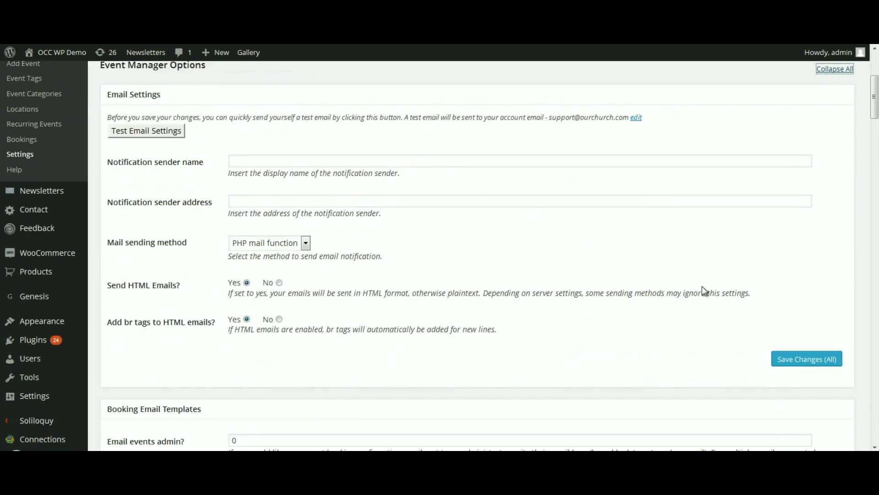
{"action": "left_click", "coordinate": [802, 362]}
{"action": "left_click_drag", "start_coordinate": [875, 105], "coordinate": [874, 84]}
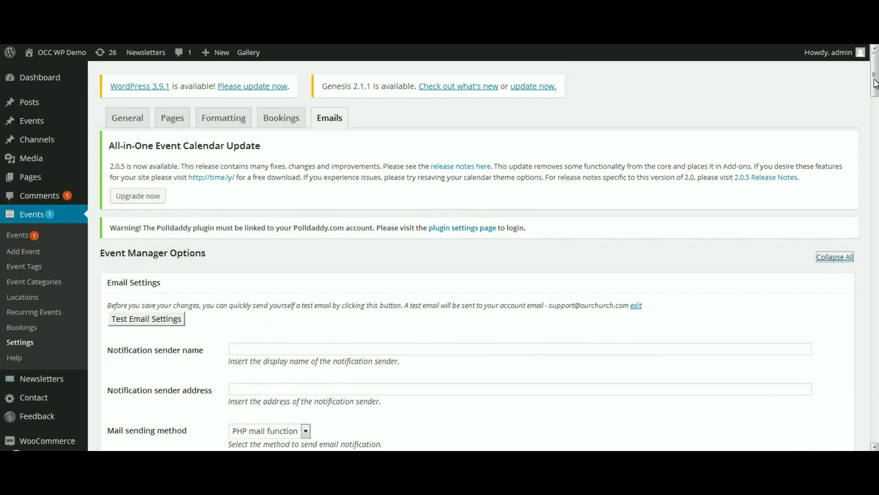